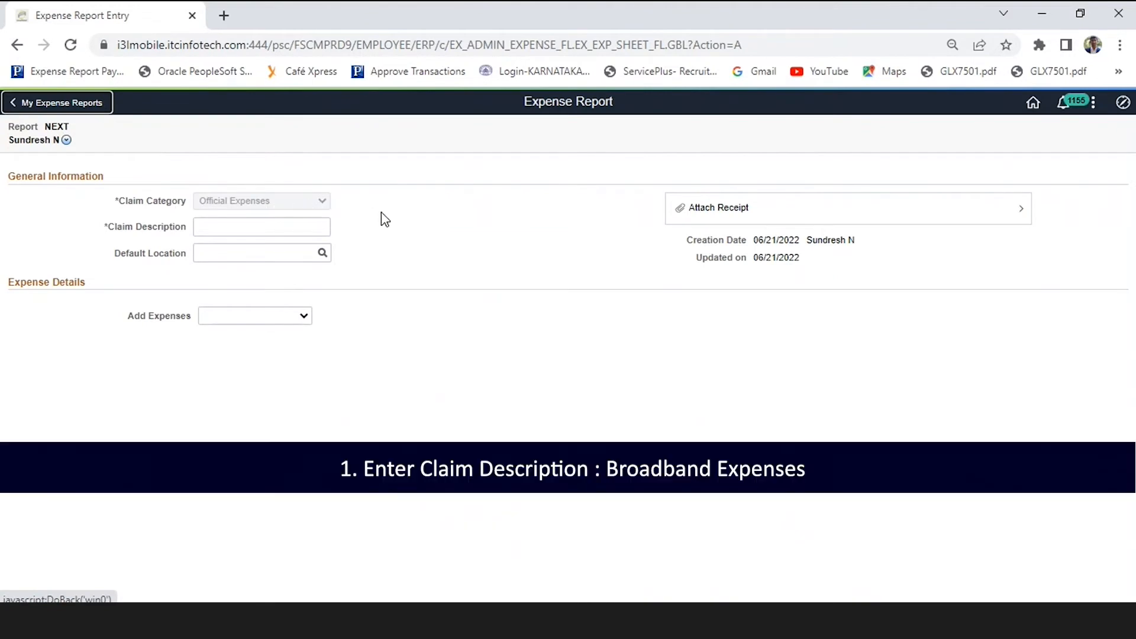
Step: Set the claim description to "BB expenses" and the default location to Bangalore, India
click(233, 230)
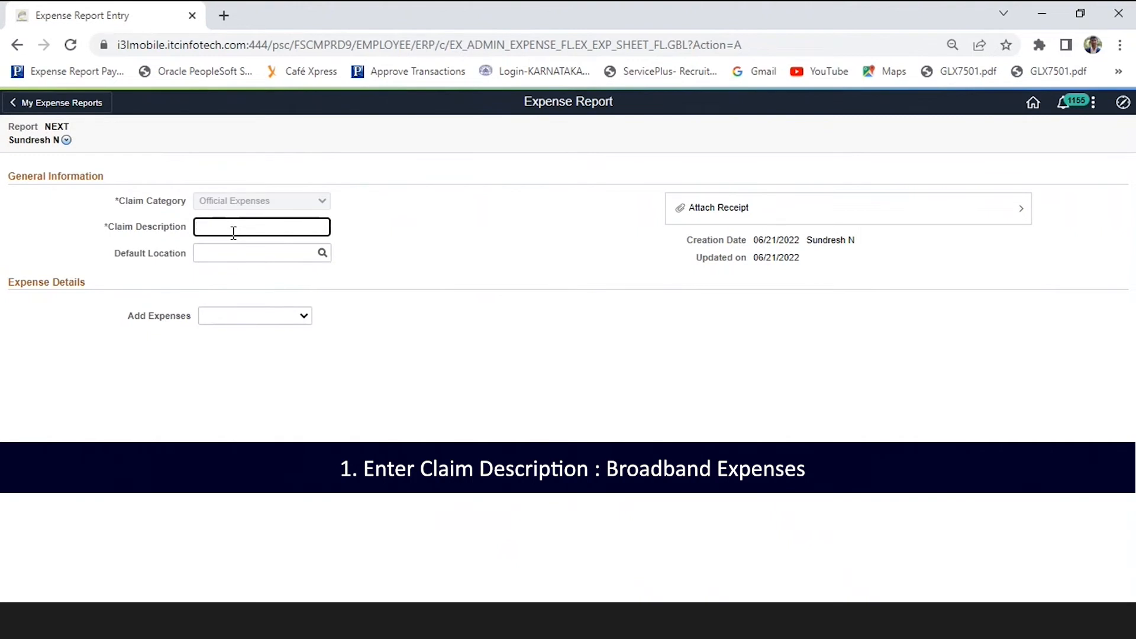
text(xpenses)
click(277, 255)
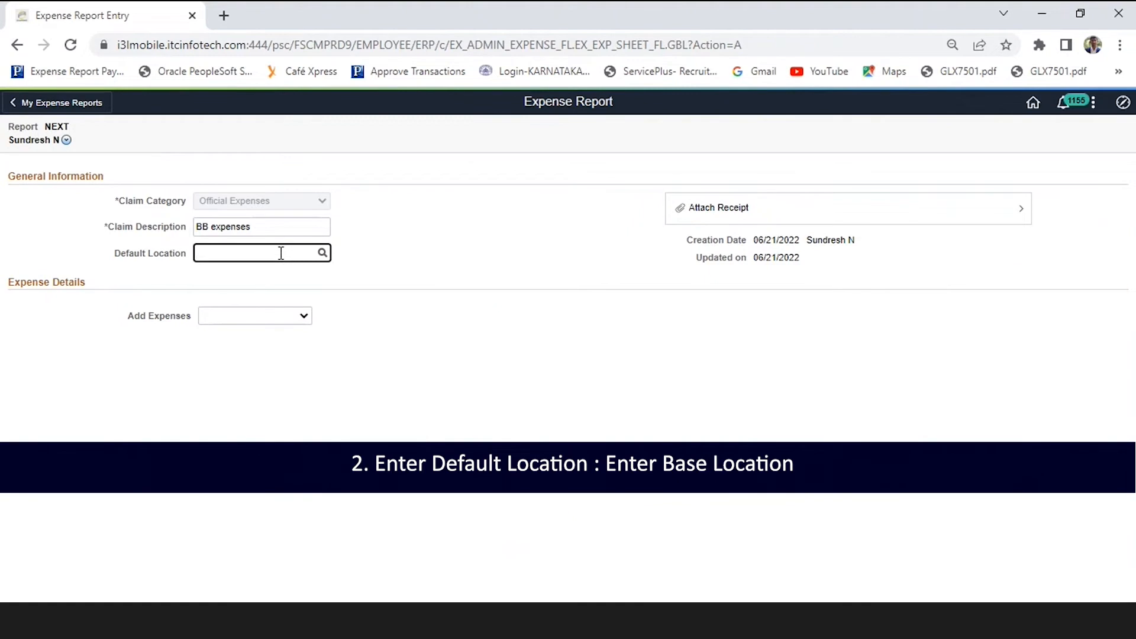
text(BAN)
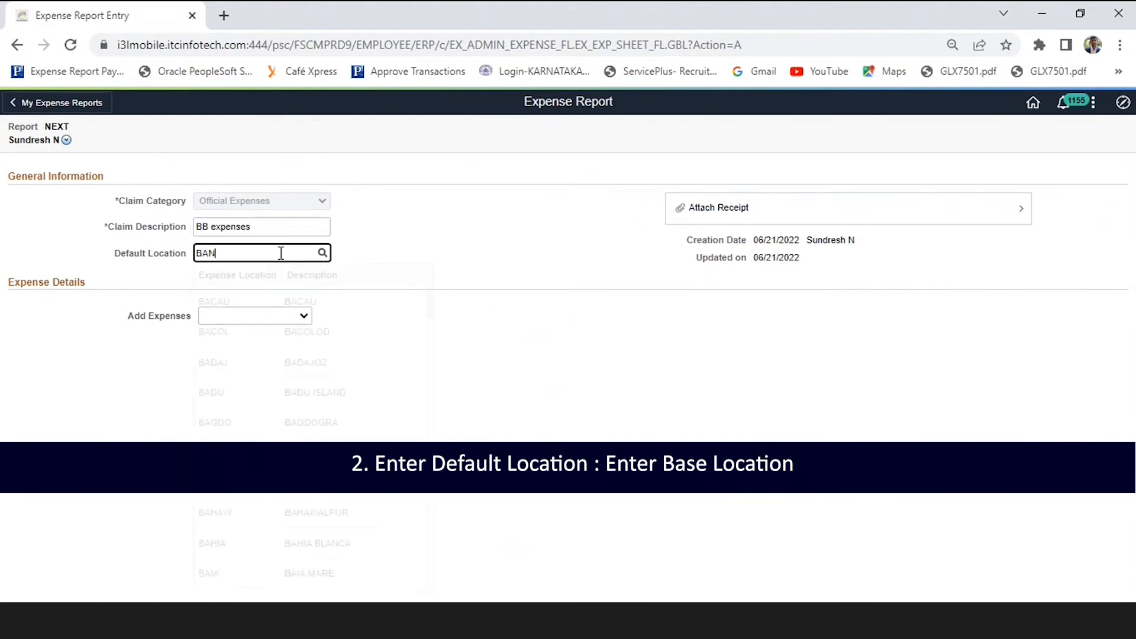
text(galore)
click(208, 333)
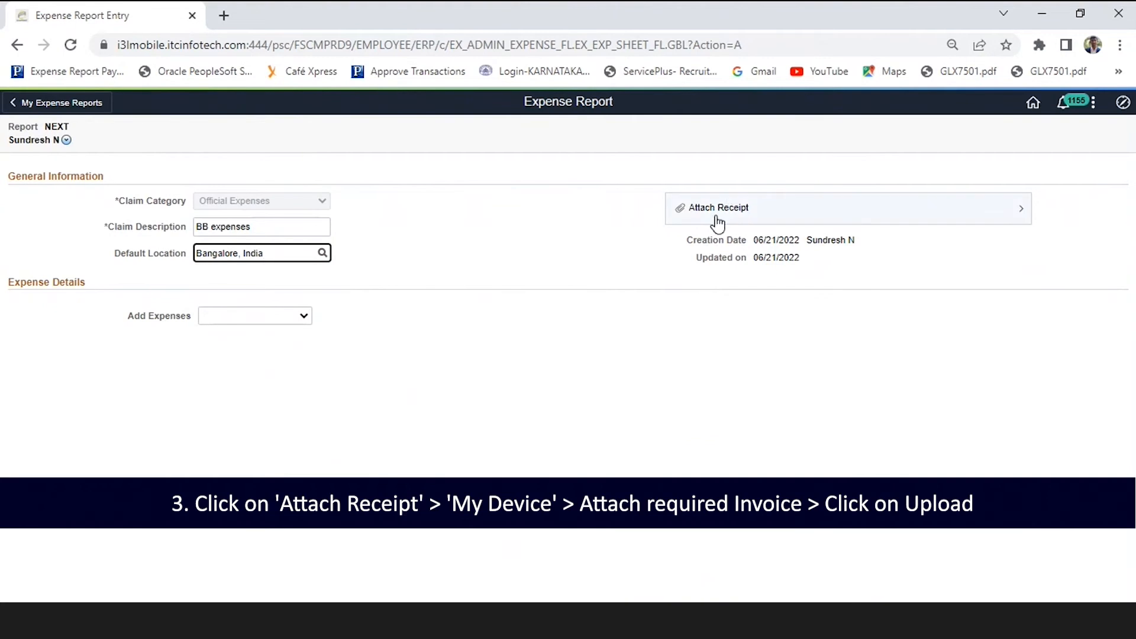
Step: Attach Local Conveyance Reimbursement Form from the Desktop folder as the report's receipt and save the attachment
click(747, 210)
click(118, 285)
click(228, 325)
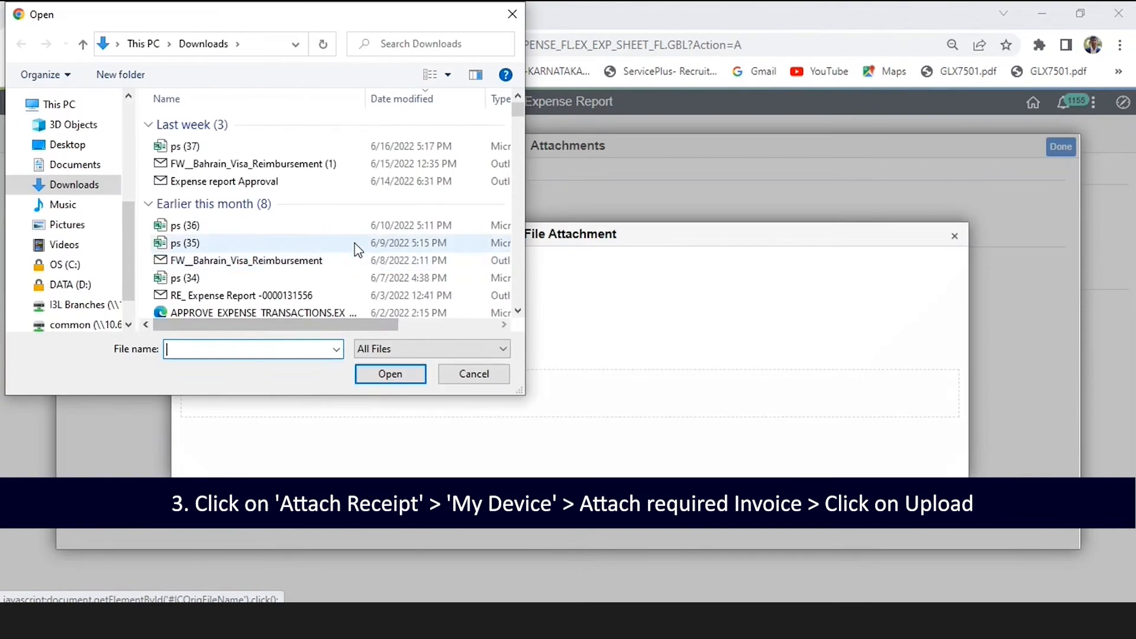
click(68, 144)
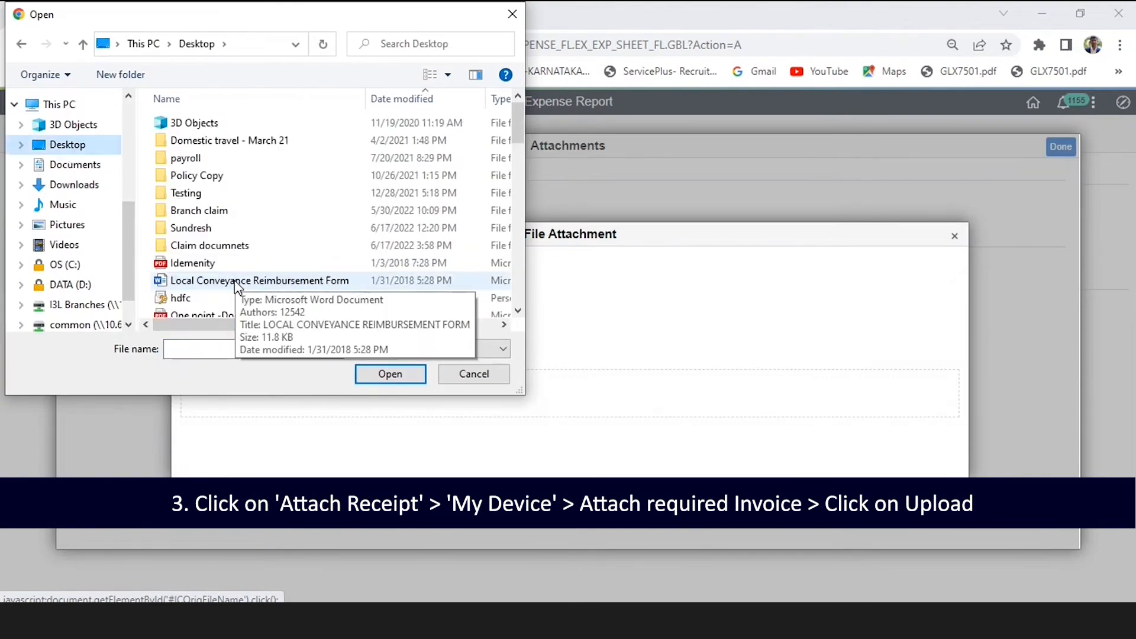
click(238, 282)
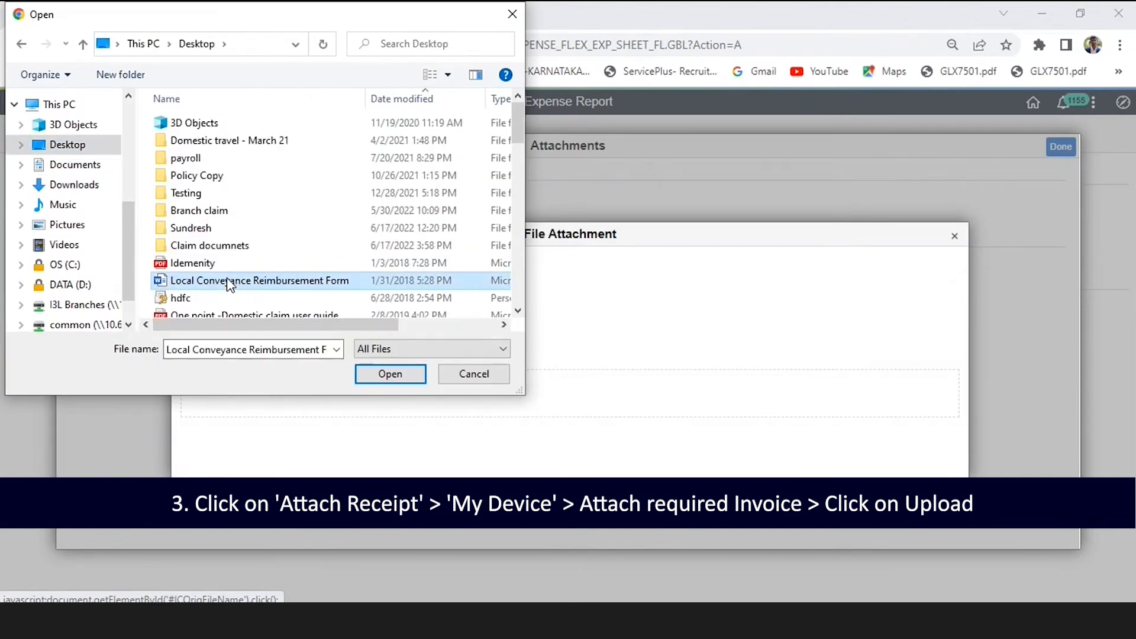
click(389, 383)
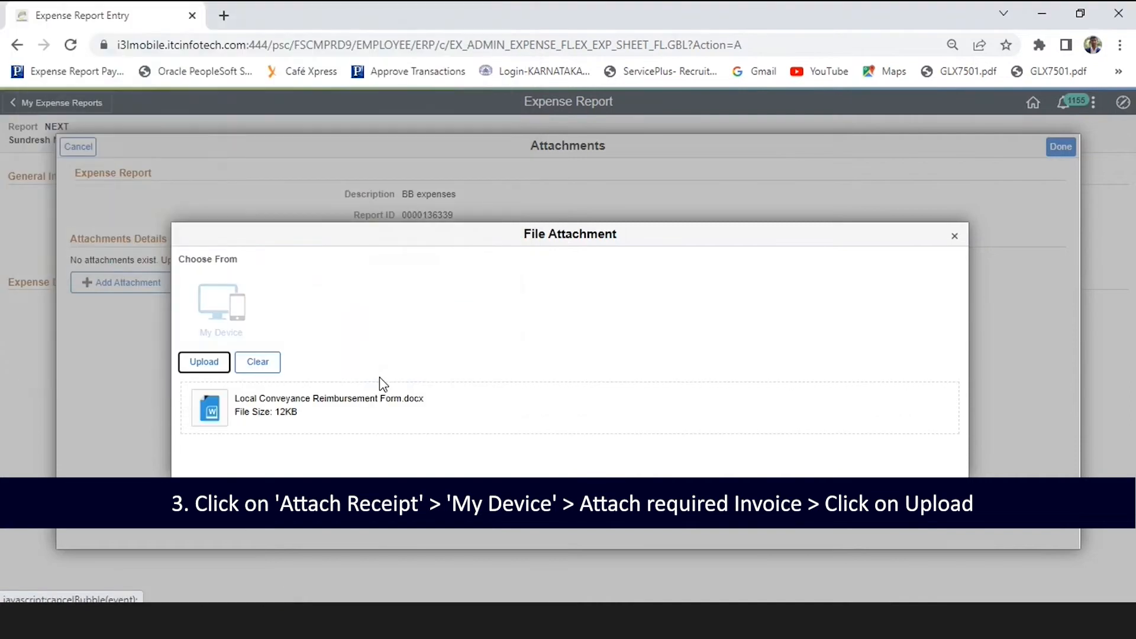
click(193, 368)
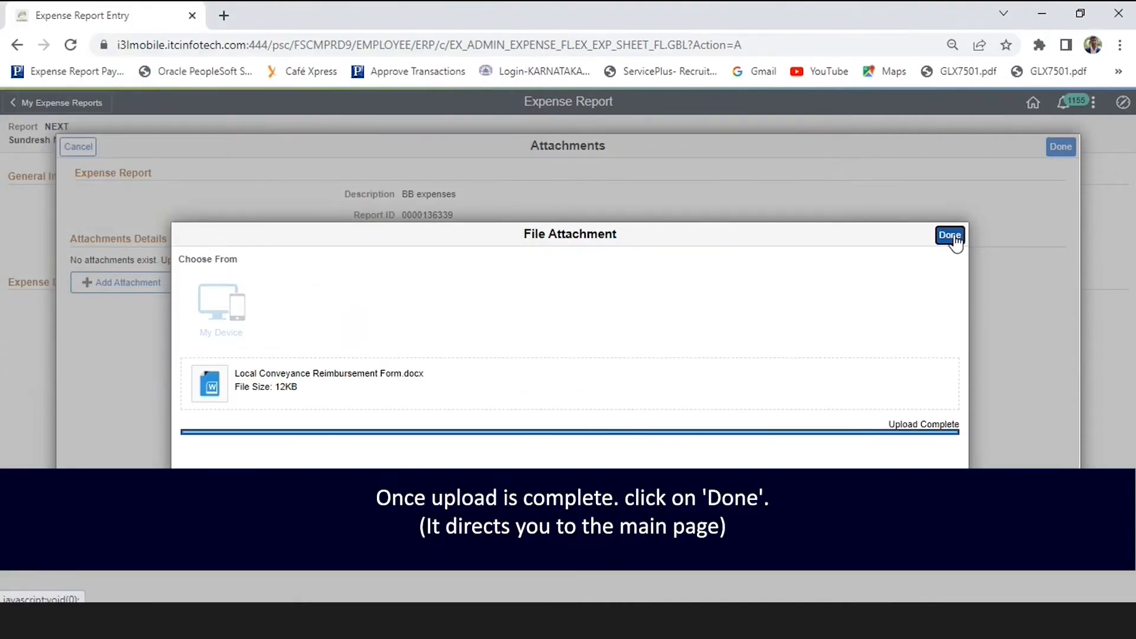
click(950, 236)
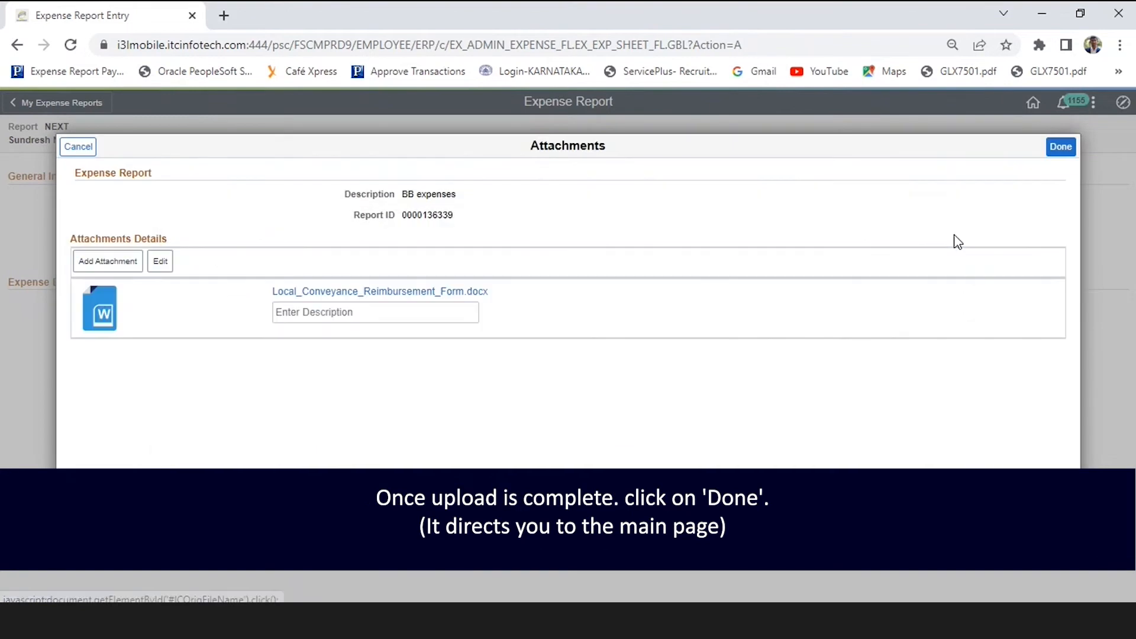
click(1059, 146)
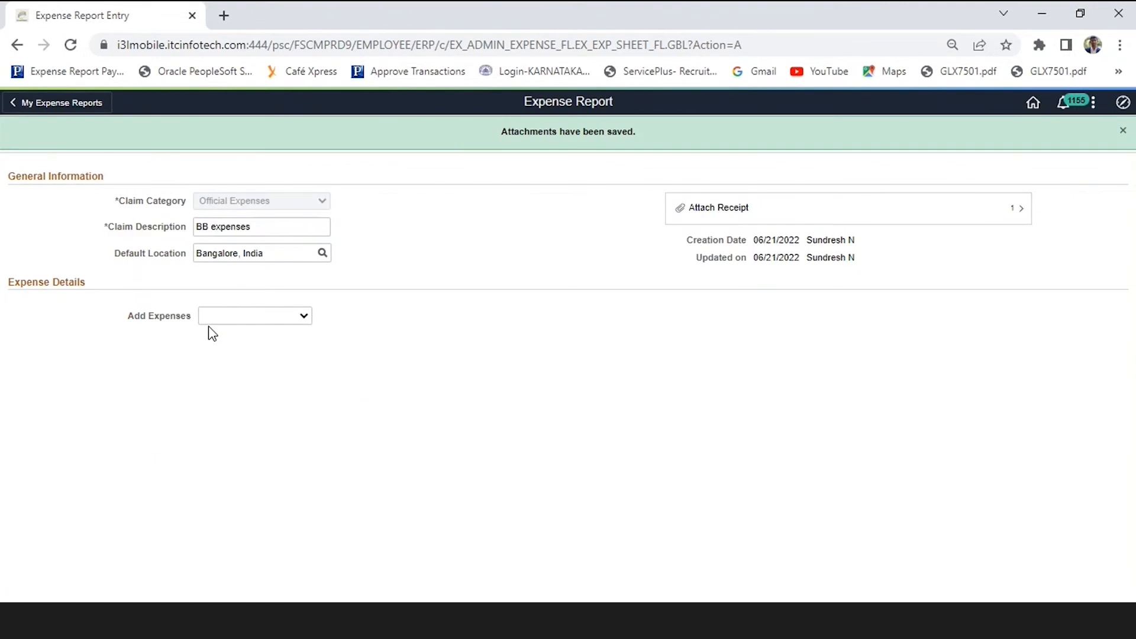
Step: Add an itemized expense to the report and date it 06/01/2022
click(289, 319)
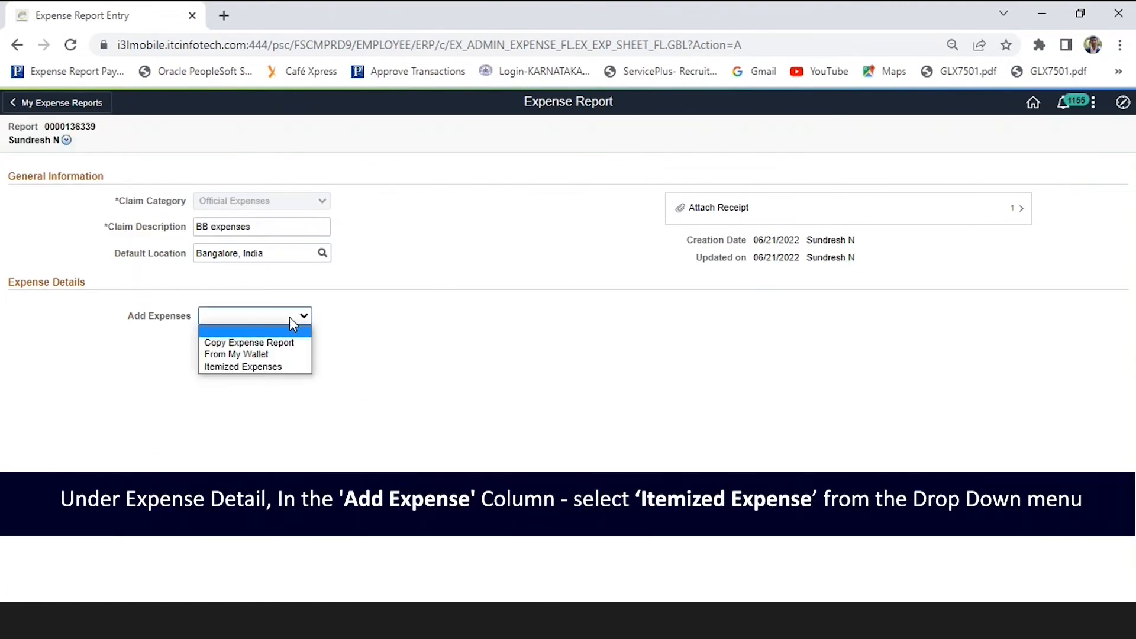
click(272, 369)
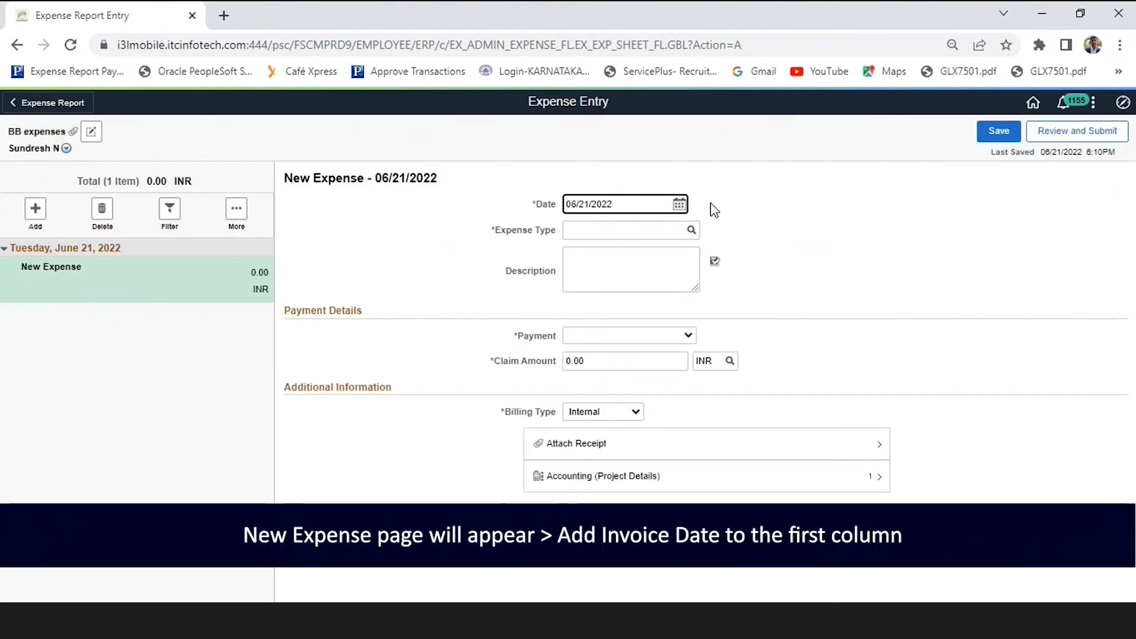
click(680, 205)
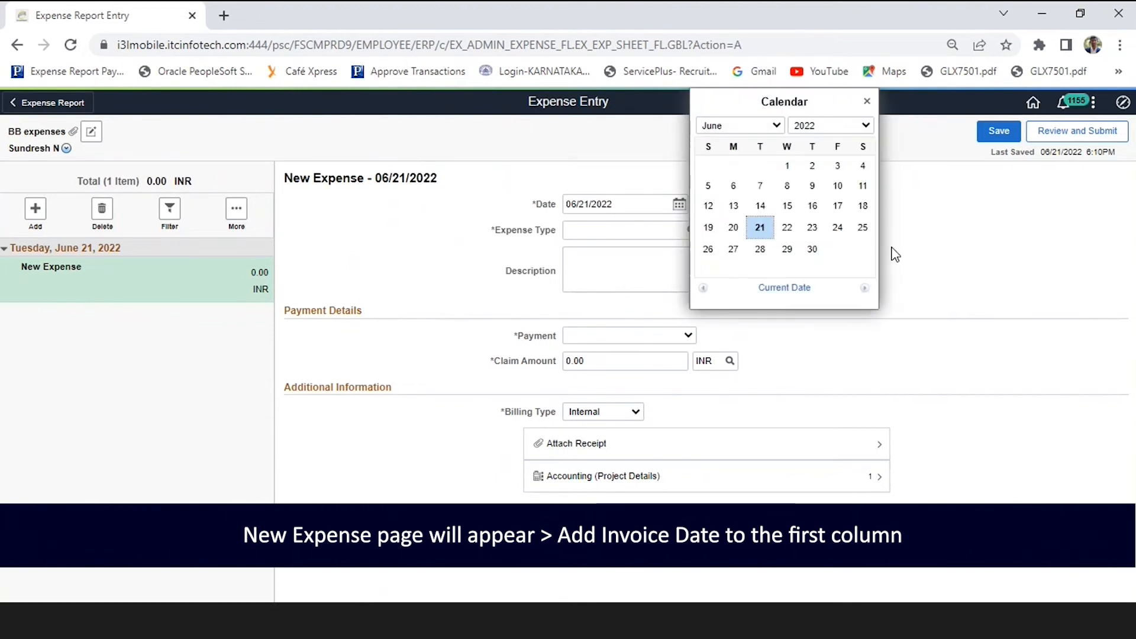
click(788, 167)
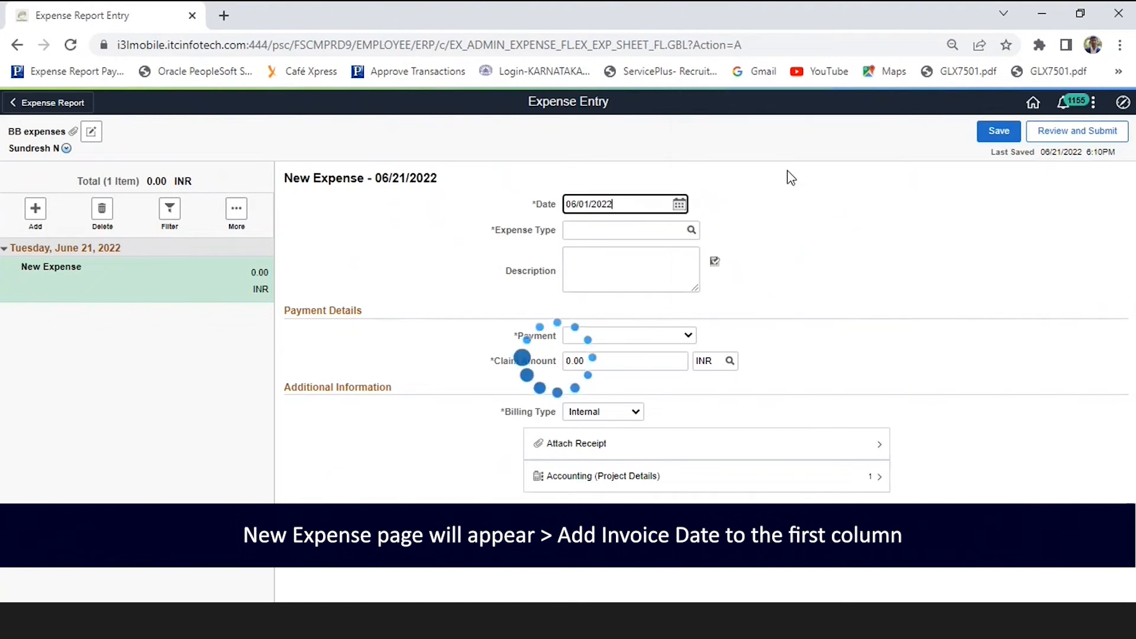
Step: Set the new expense's type to Telephone - Residence from the list of all expense types
click(692, 232)
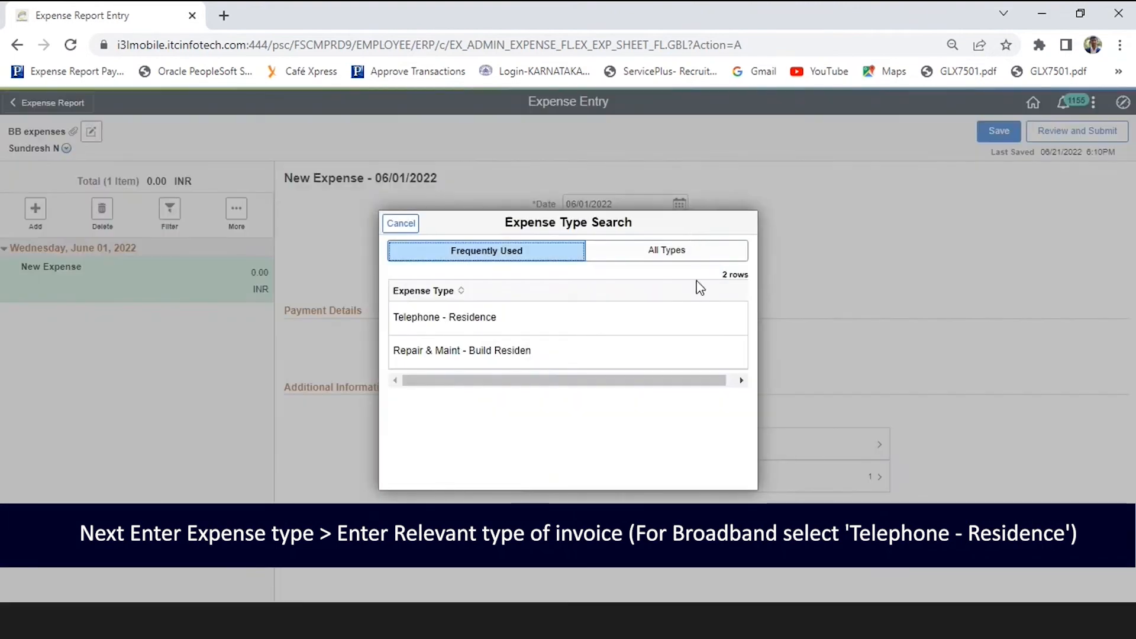
click(663, 254)
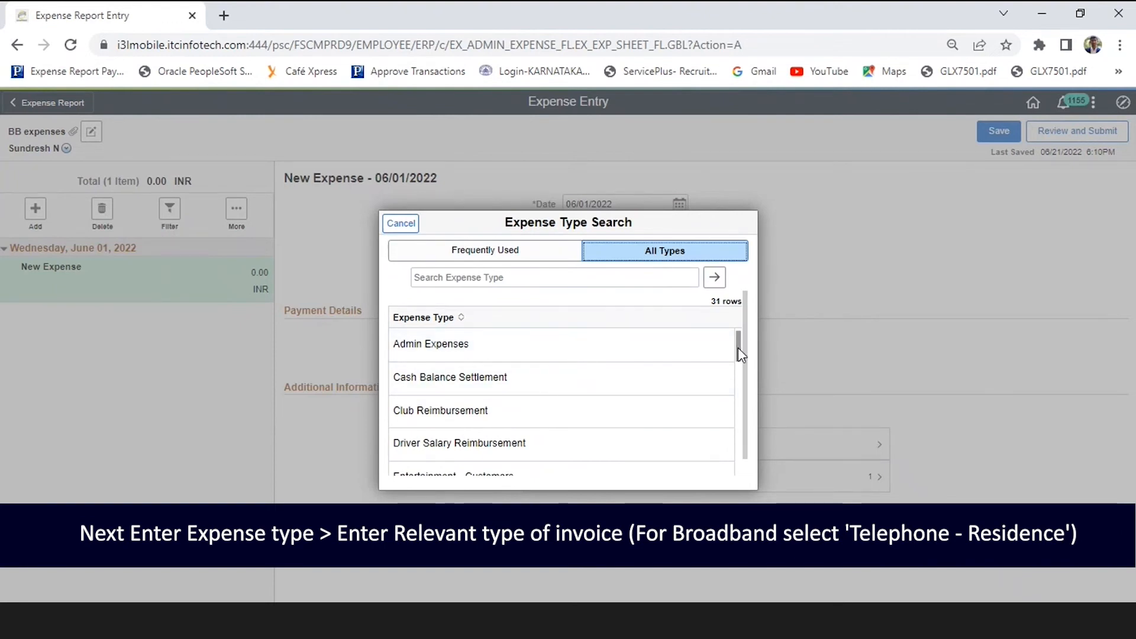
drag(738, 348, 740, 436)
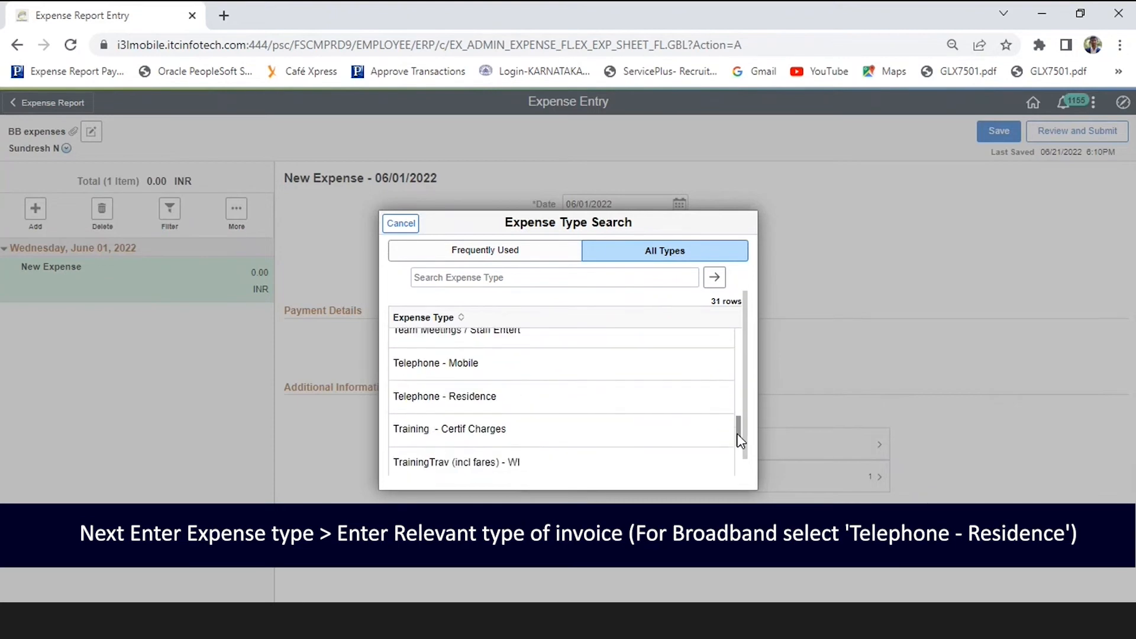
click(448, 404)
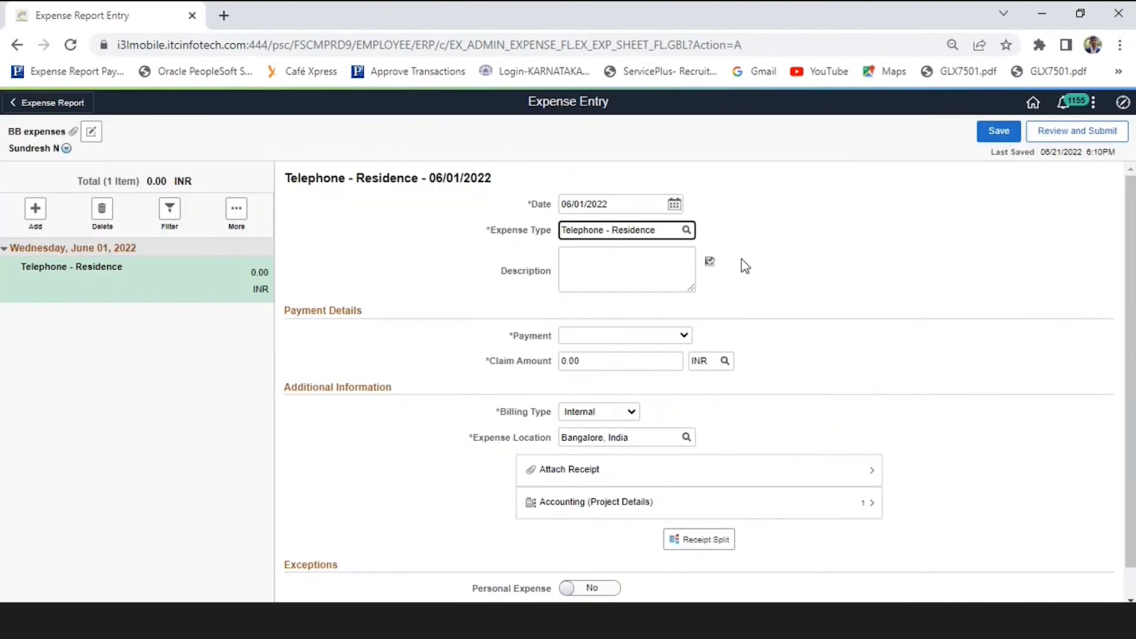
Step: Enter "BB expenses for the monthbof June 22" as the expense description
click(604, 272)
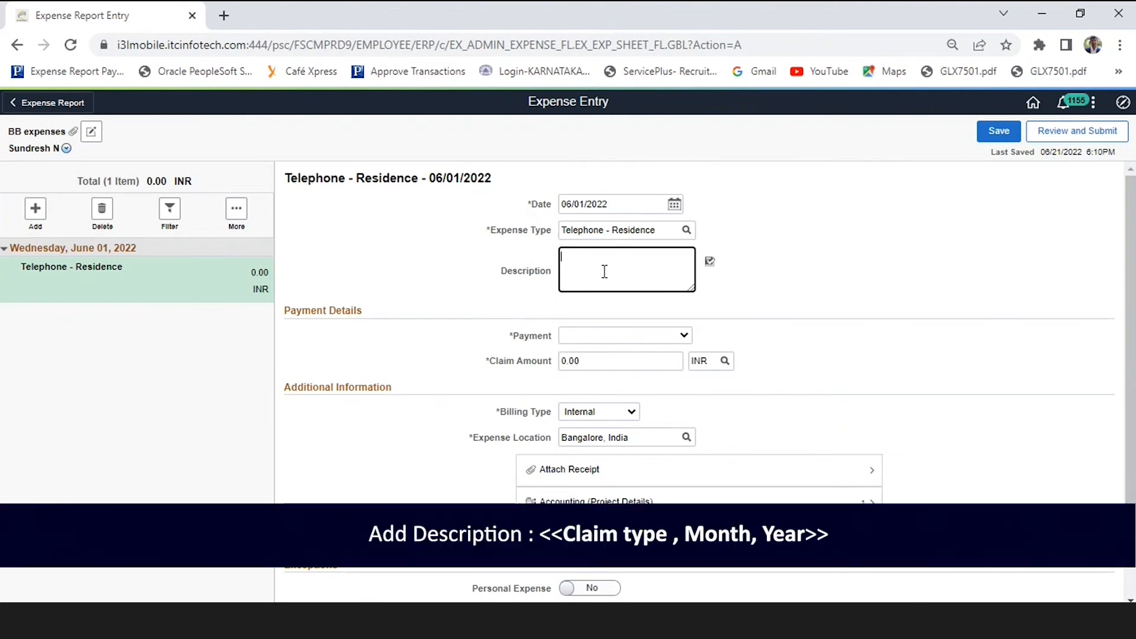
text(BB expenses fot th)
text(the )
text(monthb)
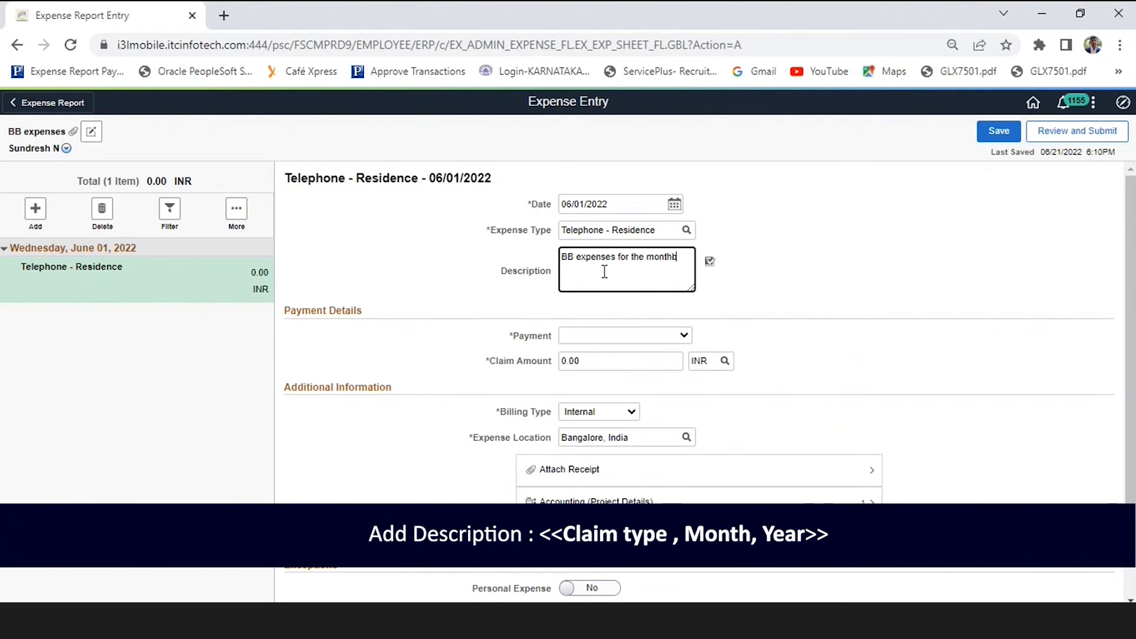
text(of June 22)
Step: Set the expense's payment method to Electronic Fund Transfer and its claim amount to 1000 INR
click(634, 332)
click(634, 332)
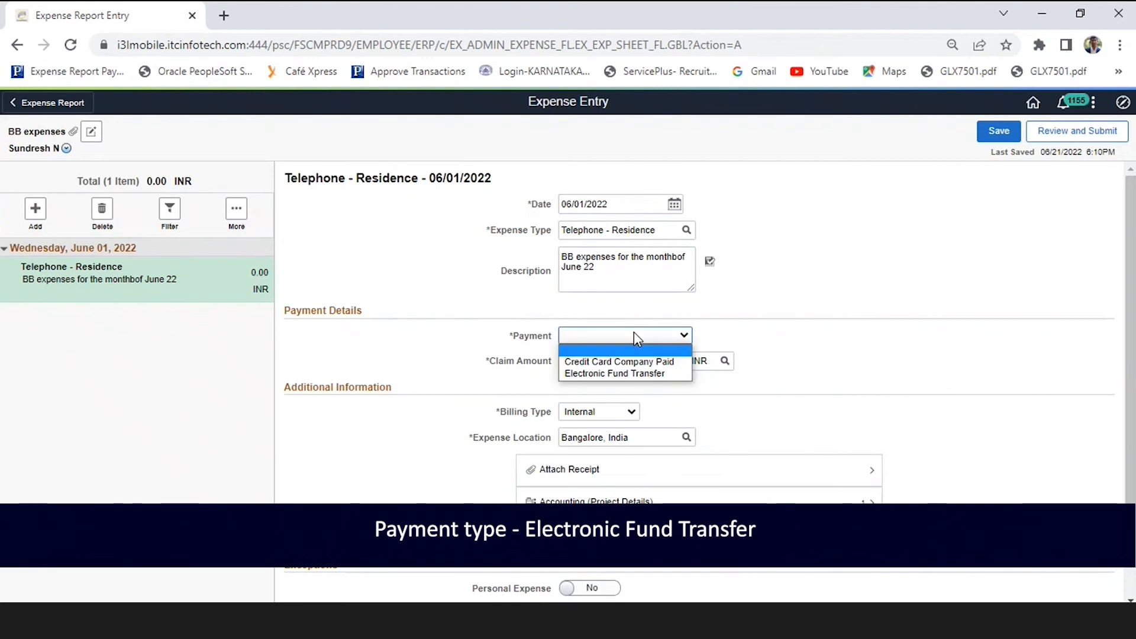
click(626, 374)
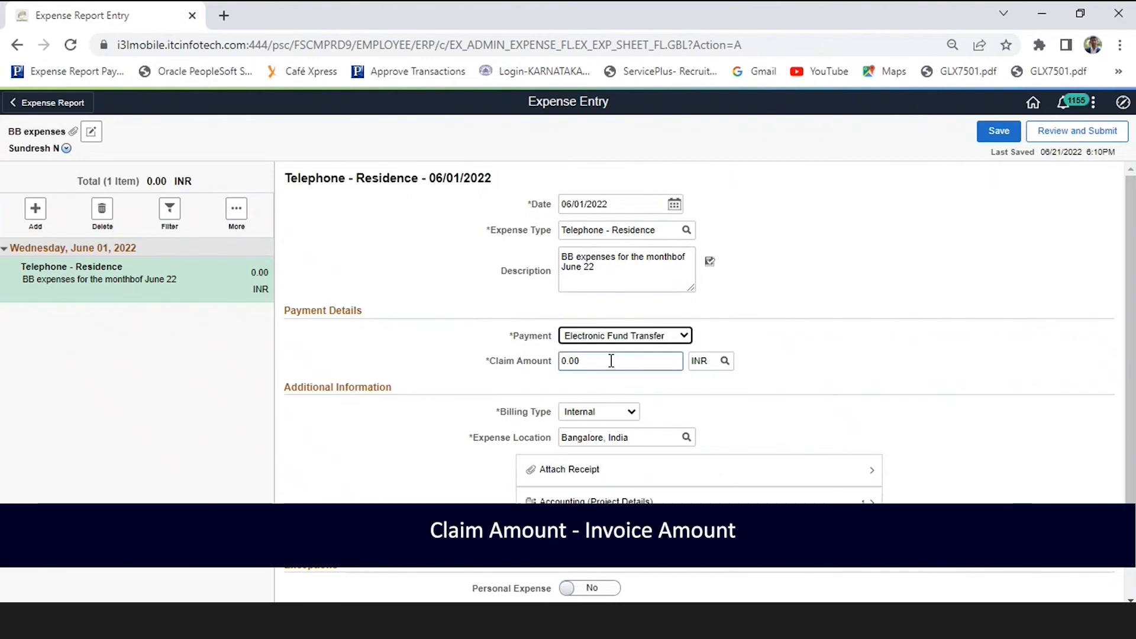
click(611, 360)
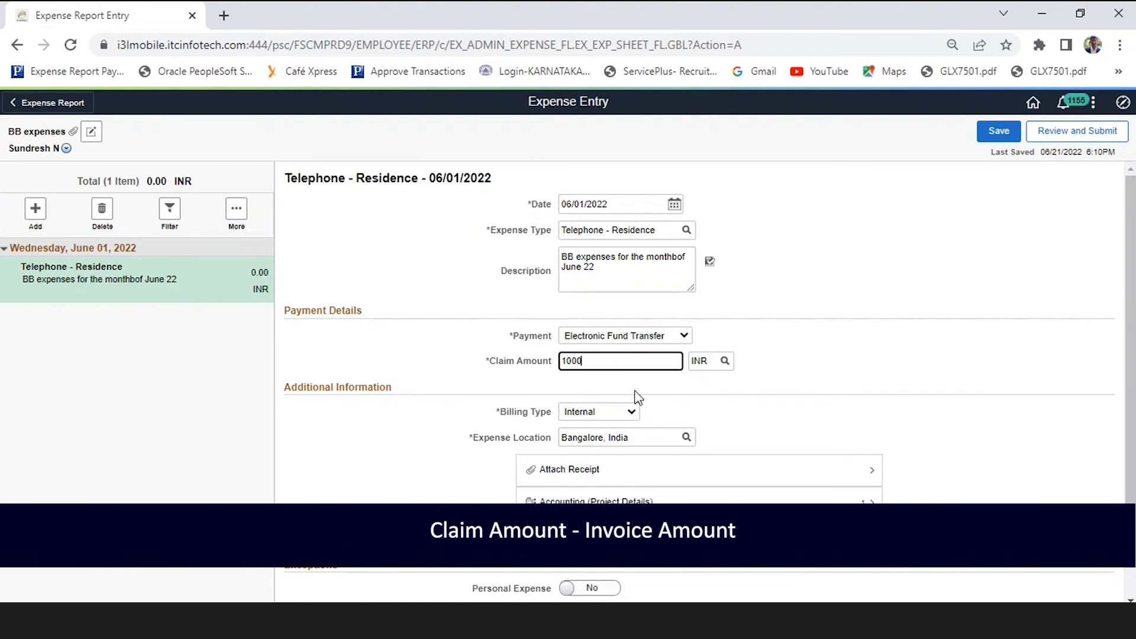
click(629, 431)
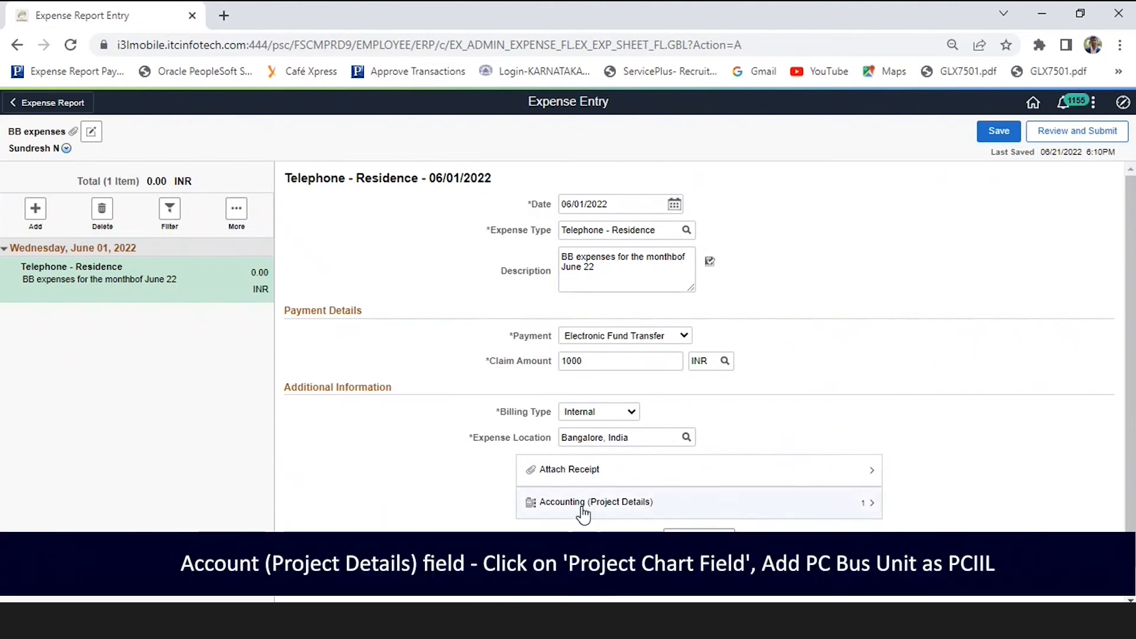
Step: In the expense's project accounting details, set PC Bus Unit to PCIIL, Project to SSFIN and Activity to FIN-ACTIVITY
click(617, 505)
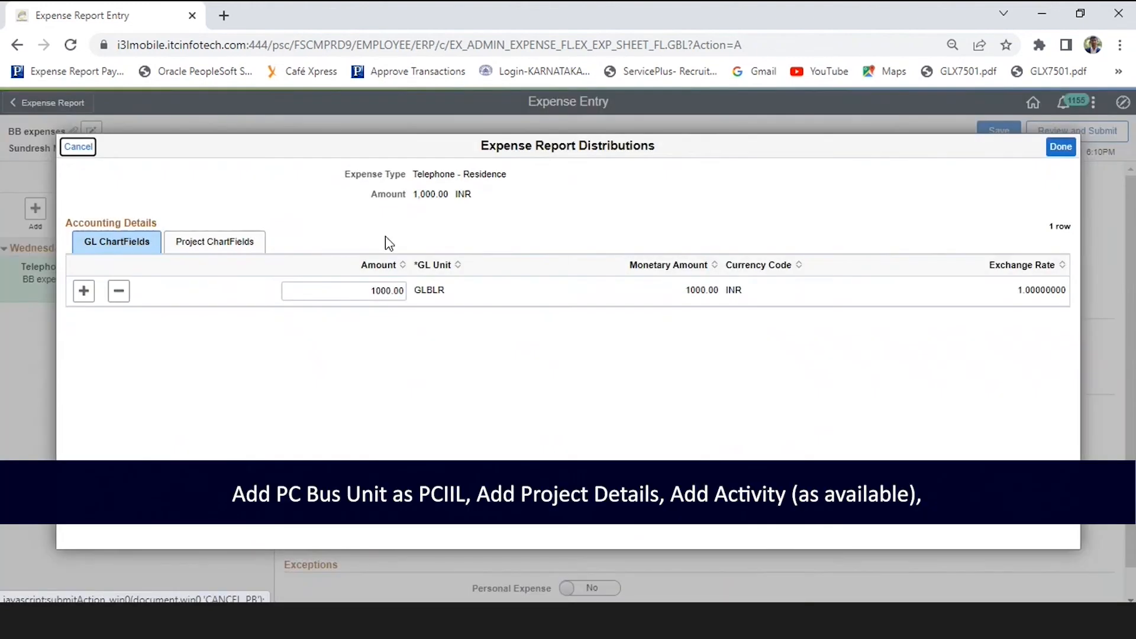
click(236, 253)
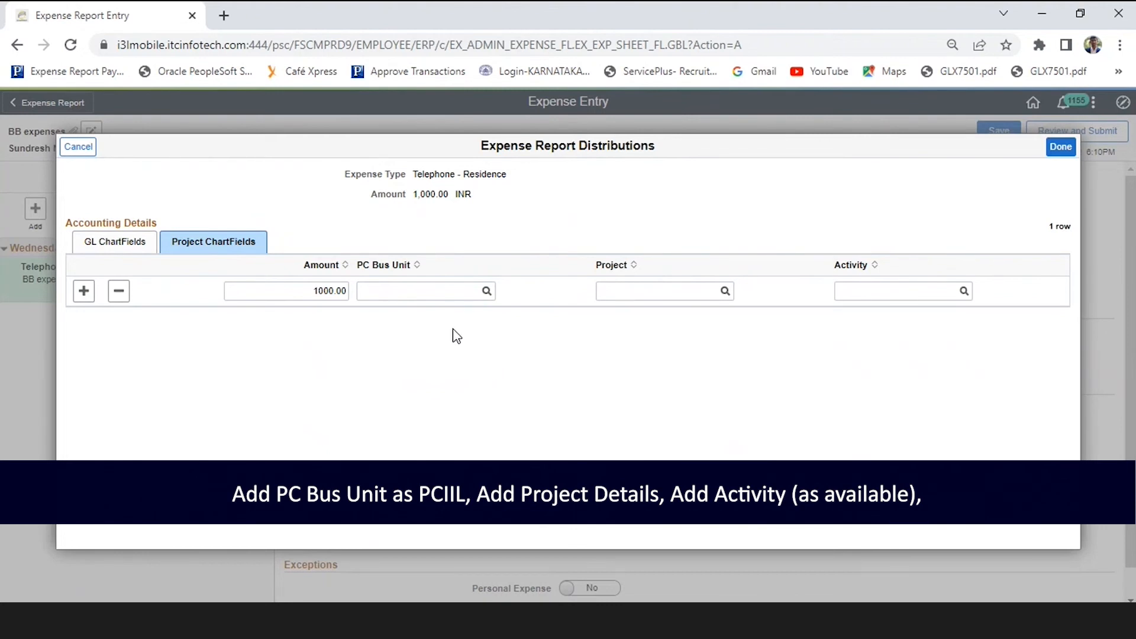
click(485, 291)
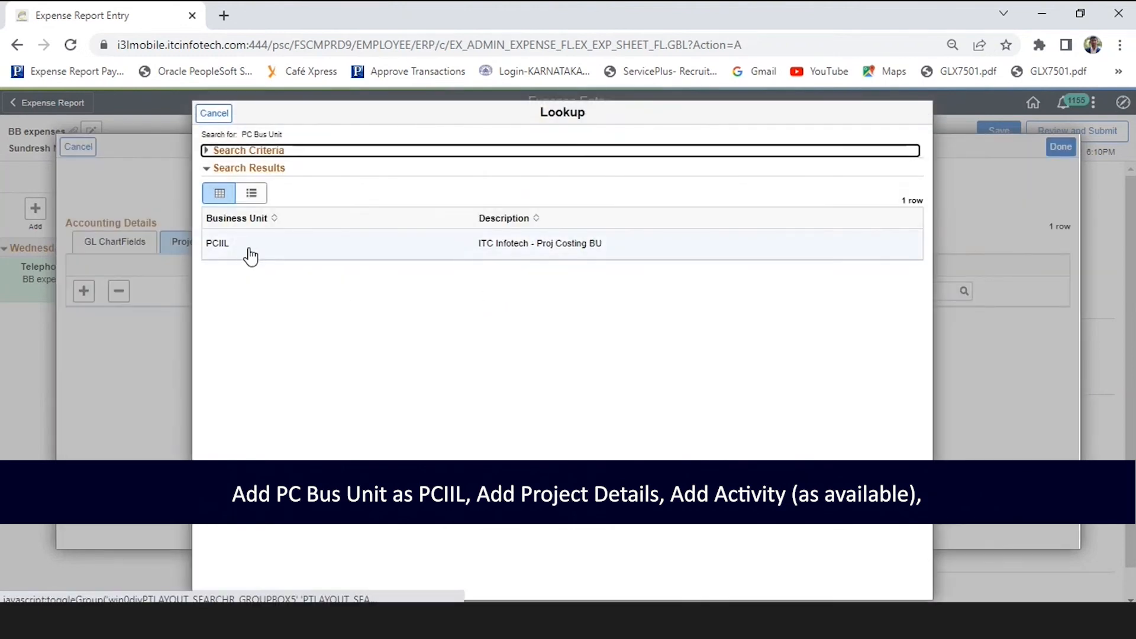
click(249, 250)
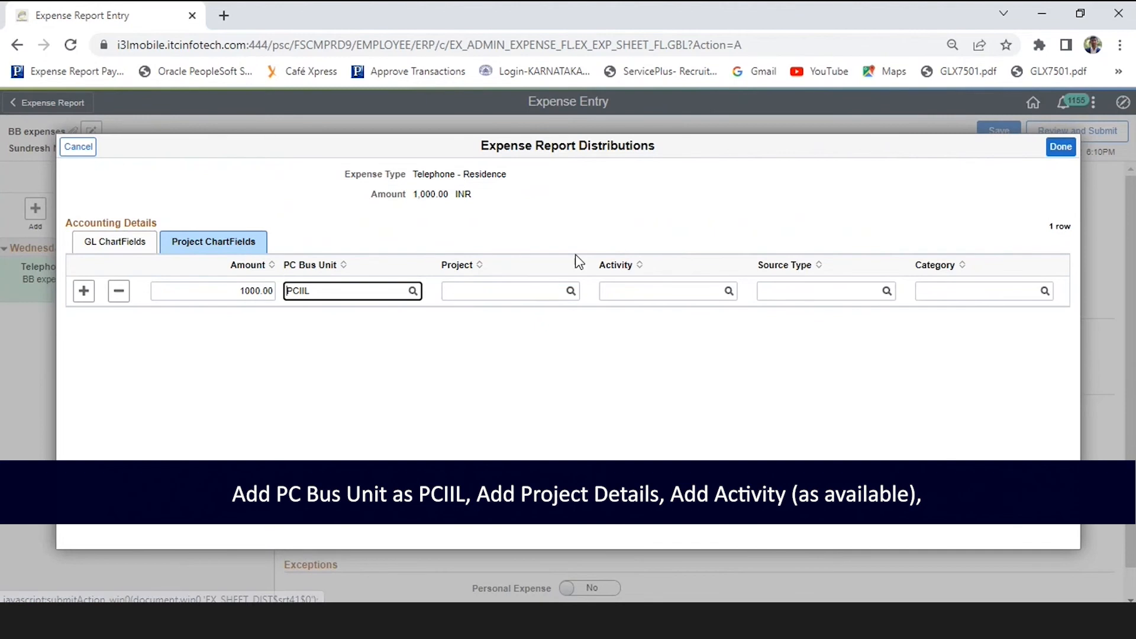
click(571, 291)
click(258, 253)
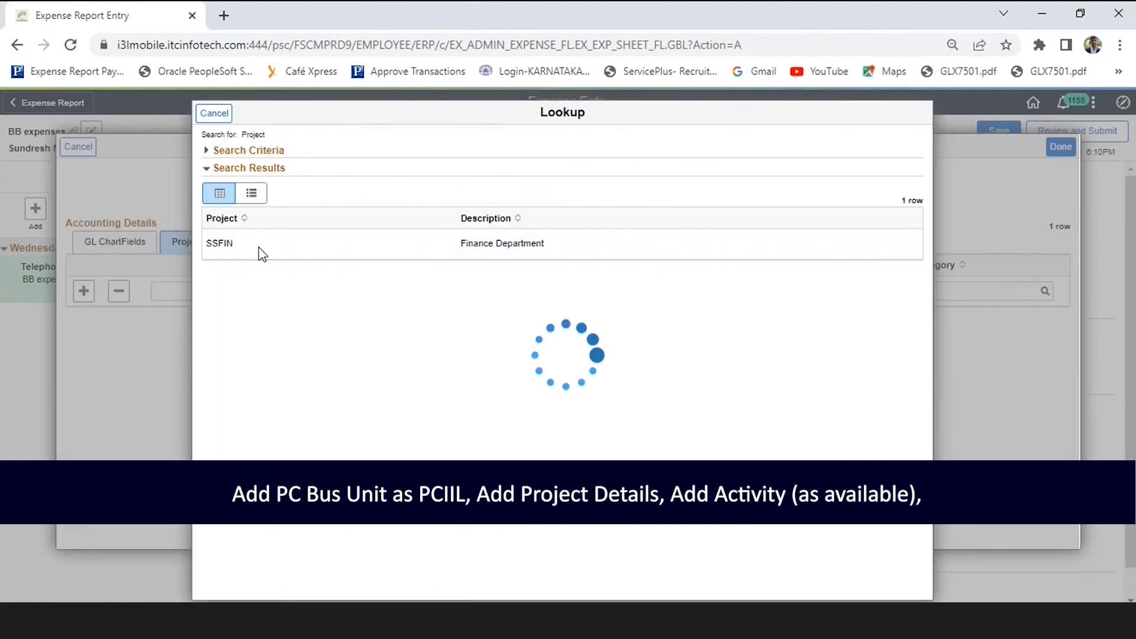
click(734, 292)
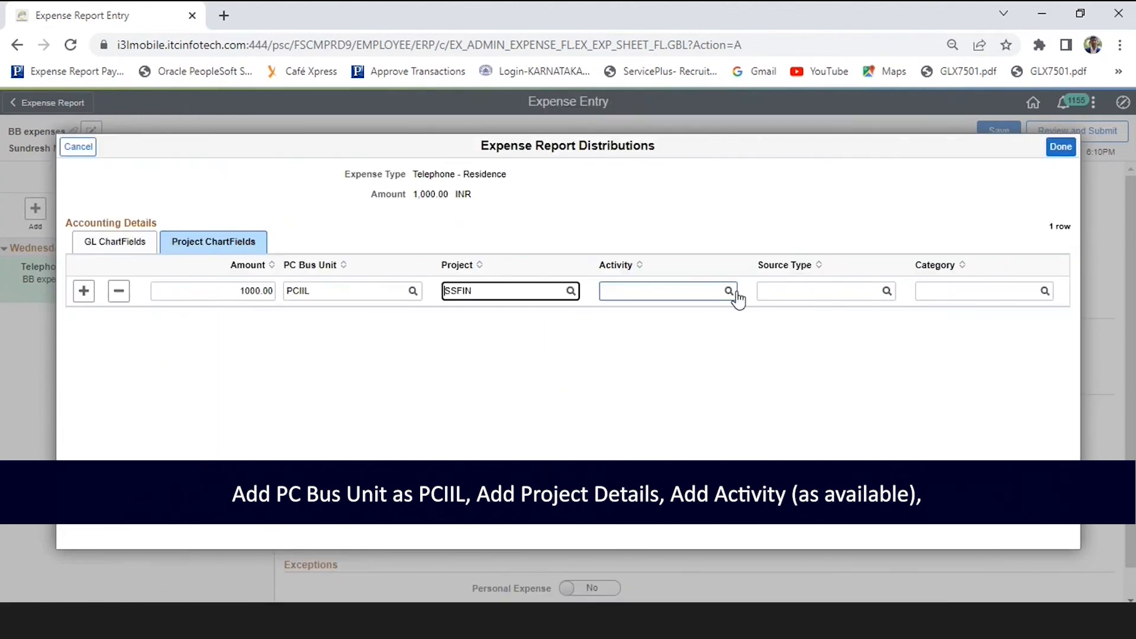
Step: Set the distribution's source type to SPG&A and category to COMMN (Communication Cost), and accept the accounting details
click(886, 292)
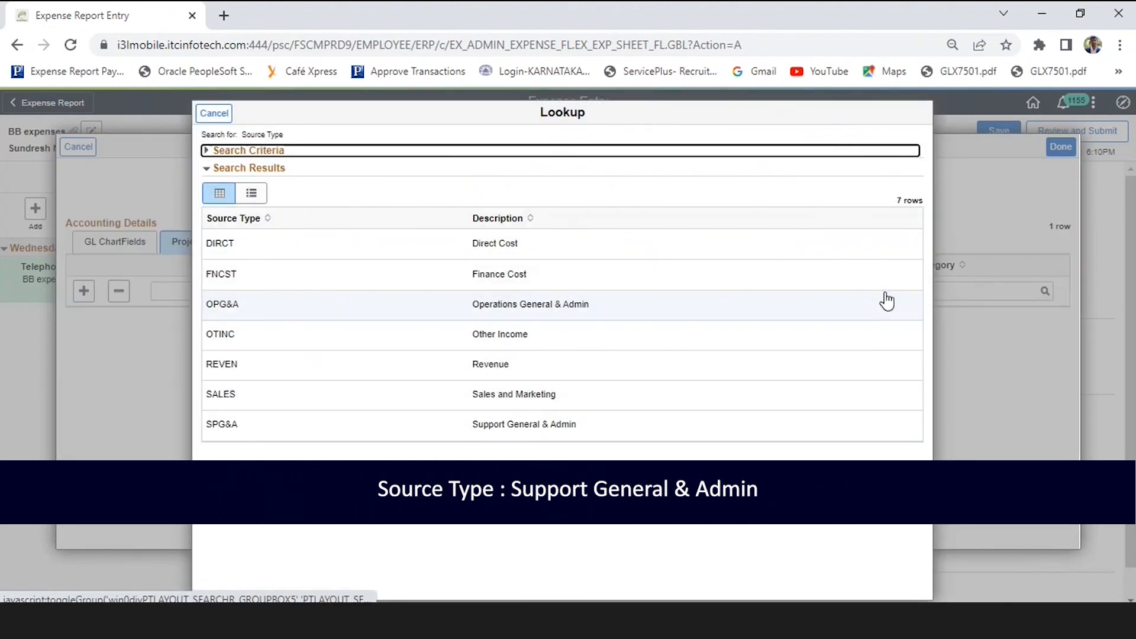
click(225, 431)
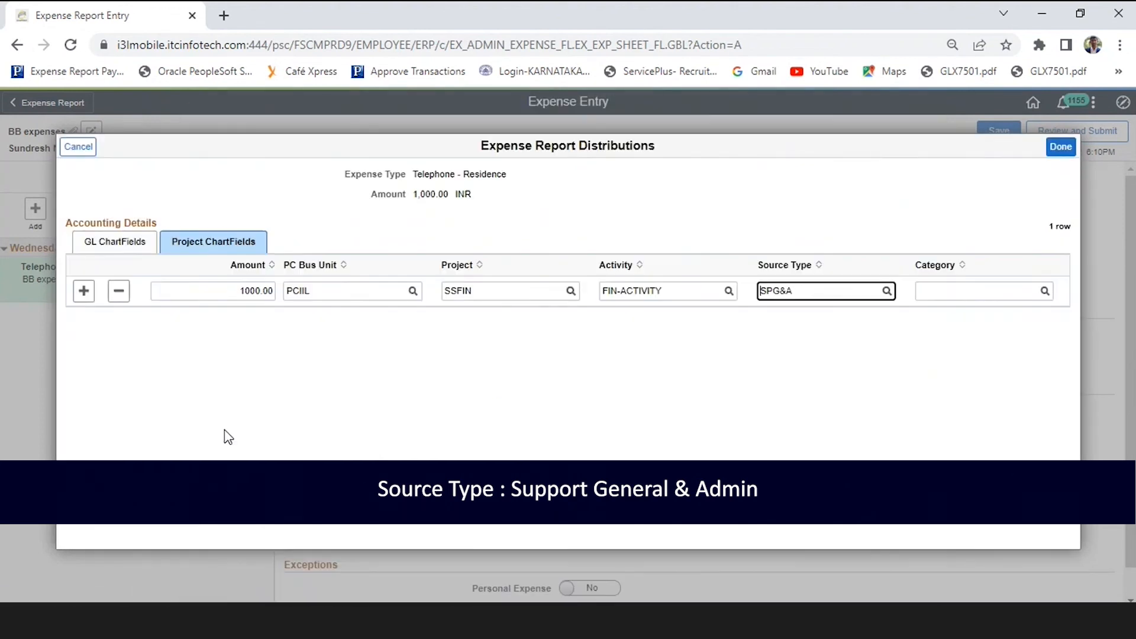
click(1047, 292)
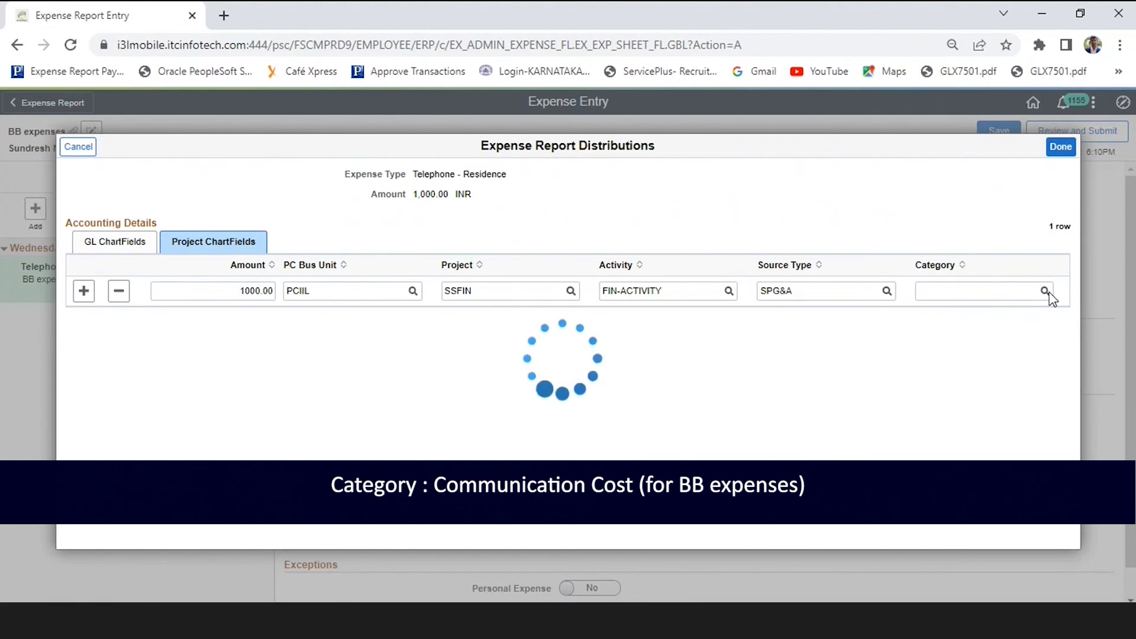
click(247, 305)
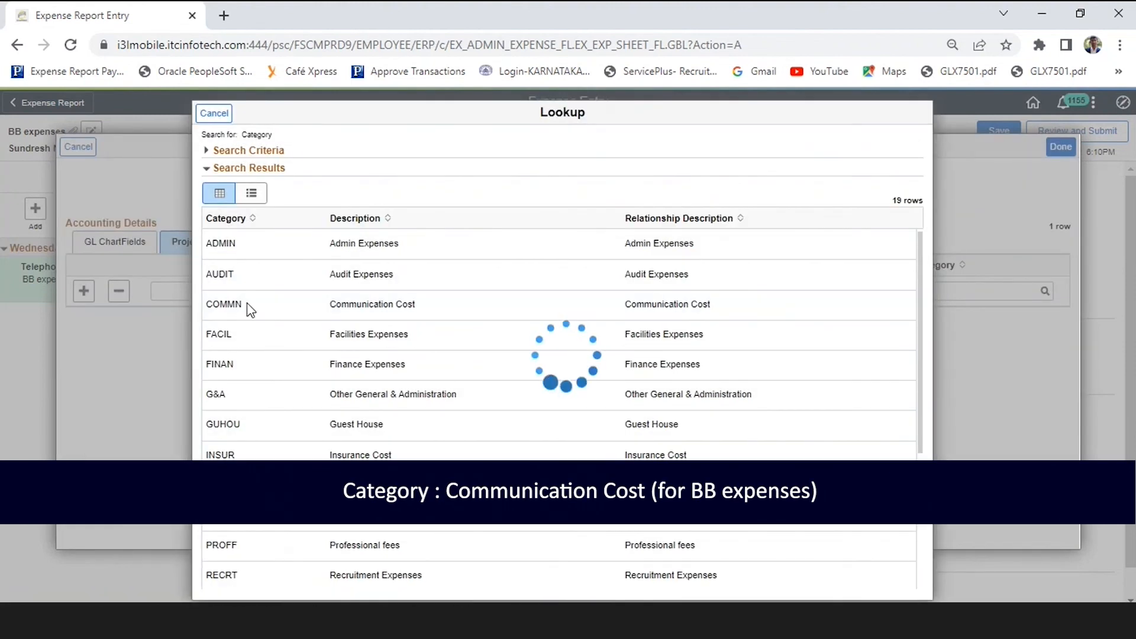
click(1062, 148)
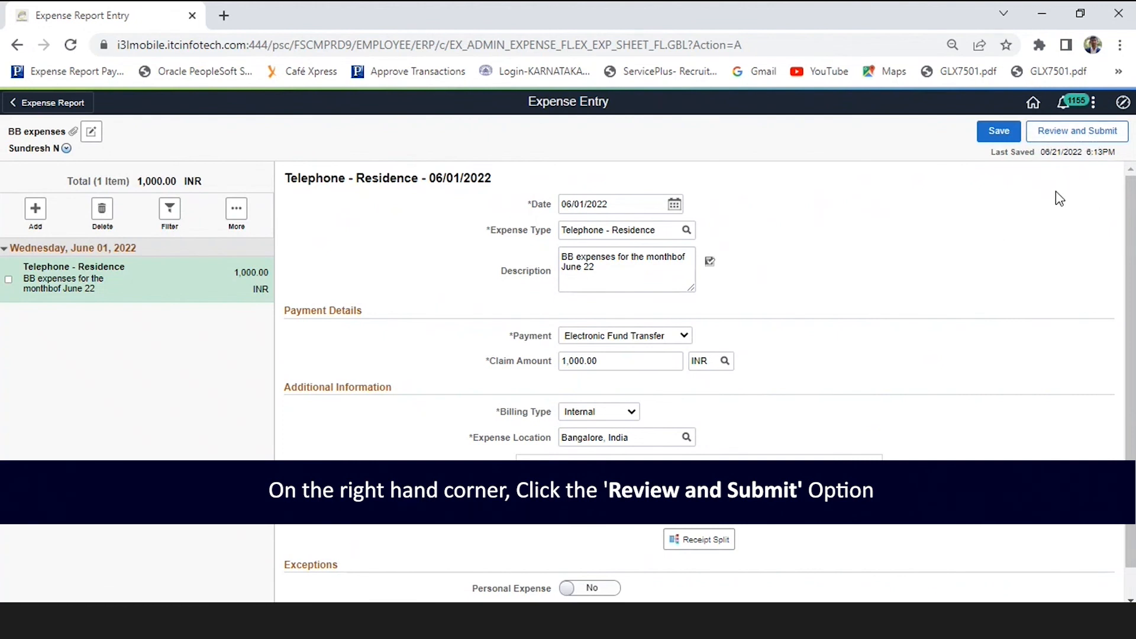
Step: Submit the expense report for approval with its certification, and open the submitted BB expenses report
click(1072, 137)
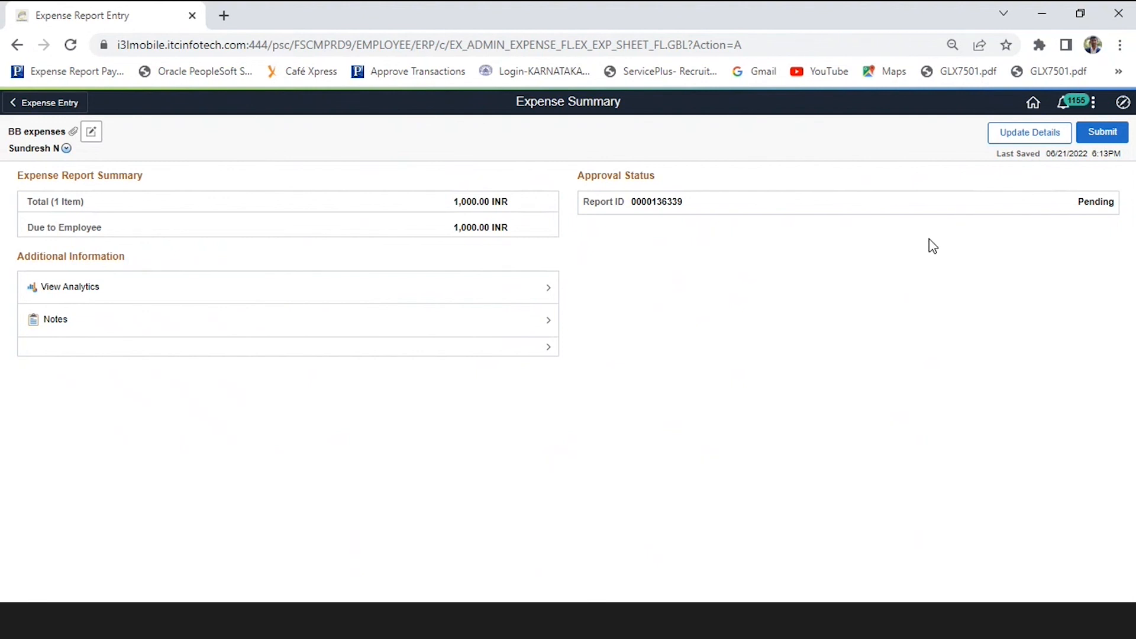
click(1106, 139)
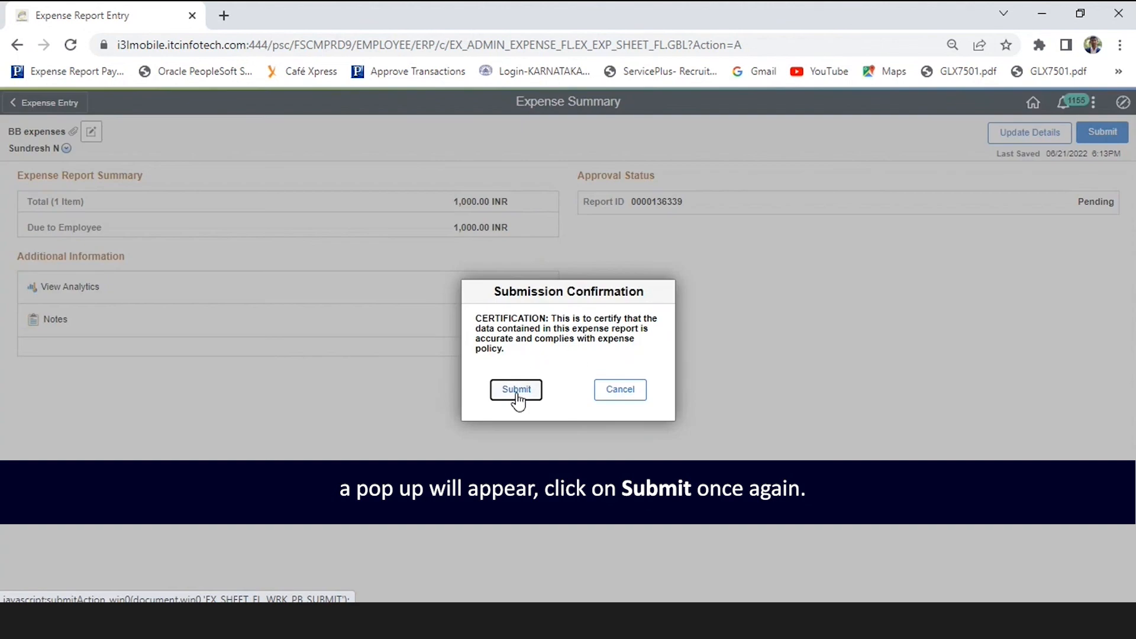
click(514, 395)
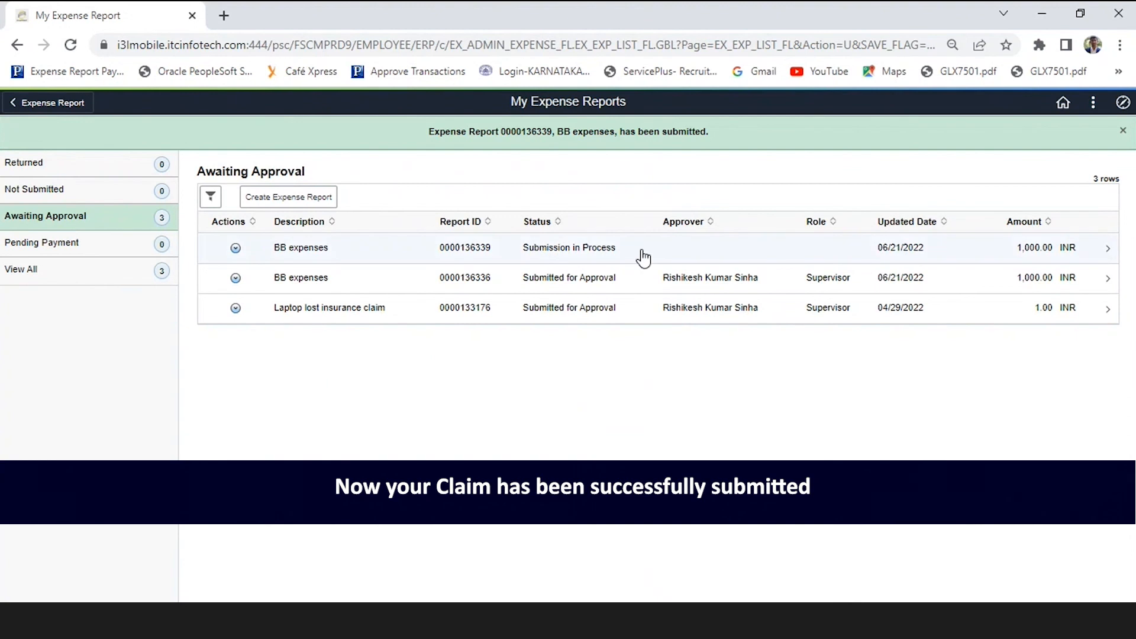
click(471, 255)
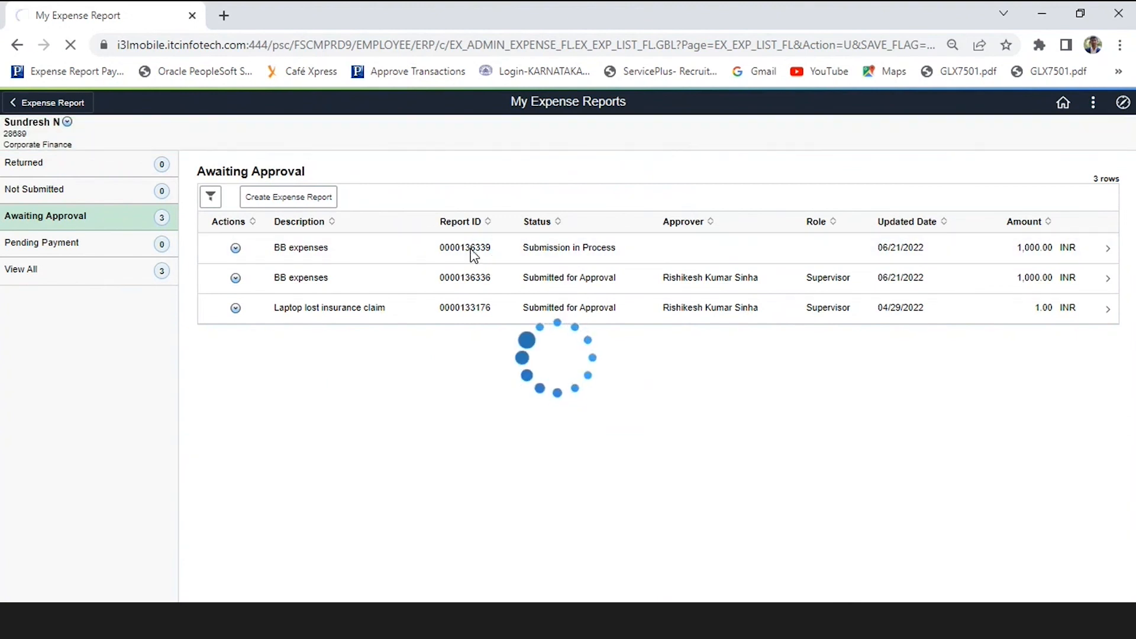